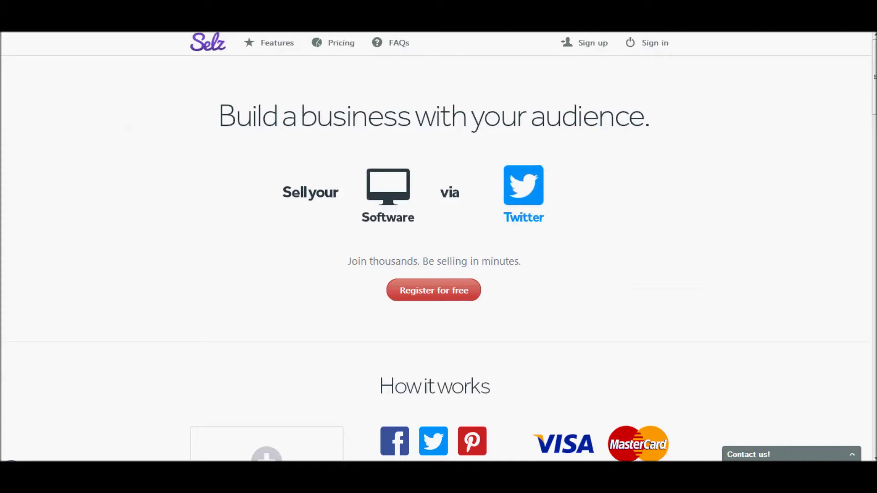
Step: Open the Selz sign-in dialog from the homepage's top navigation bar
left_click(646, 48)
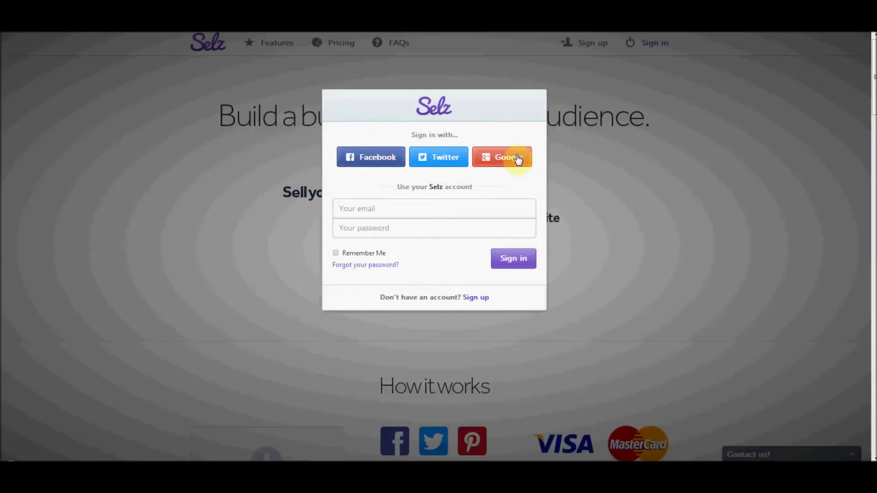
Step: Log in to Selz with Twitter and start listing a new item from the Items dashboard
left_click(445, 161)
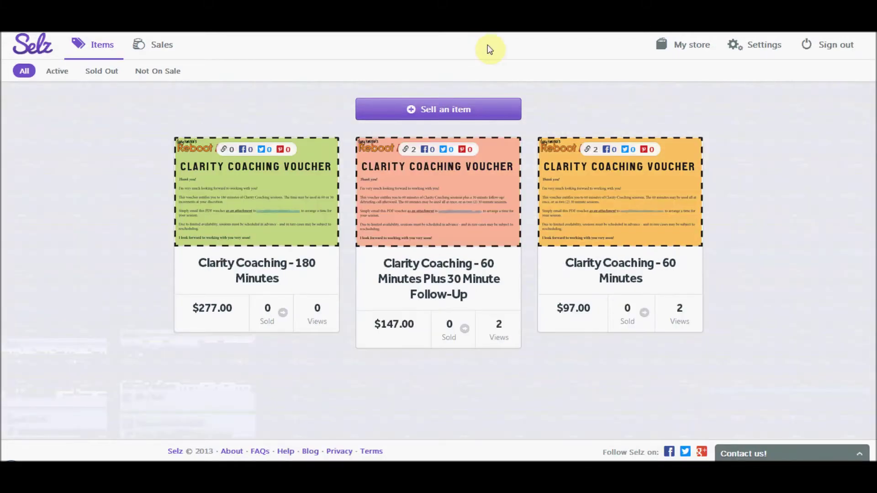
left_click(458, 112)
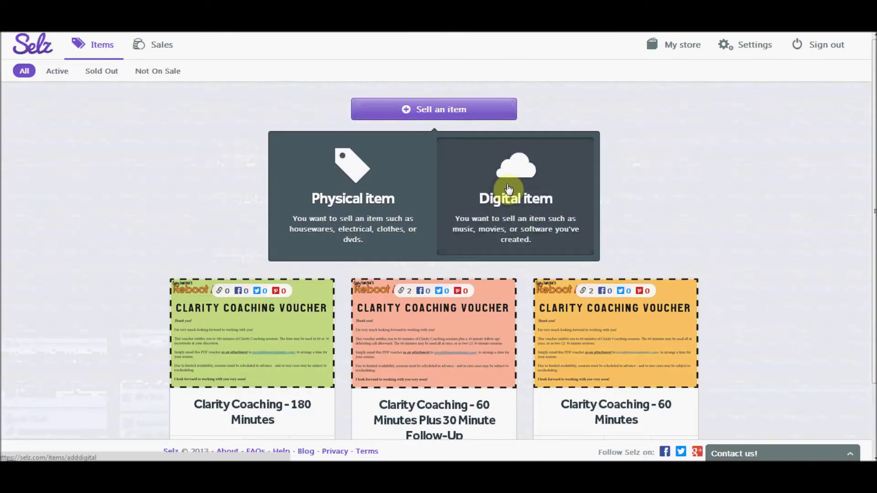
Step: Create a digital item and upload Cover_base.png as its preview photo
left_click(509, 188)
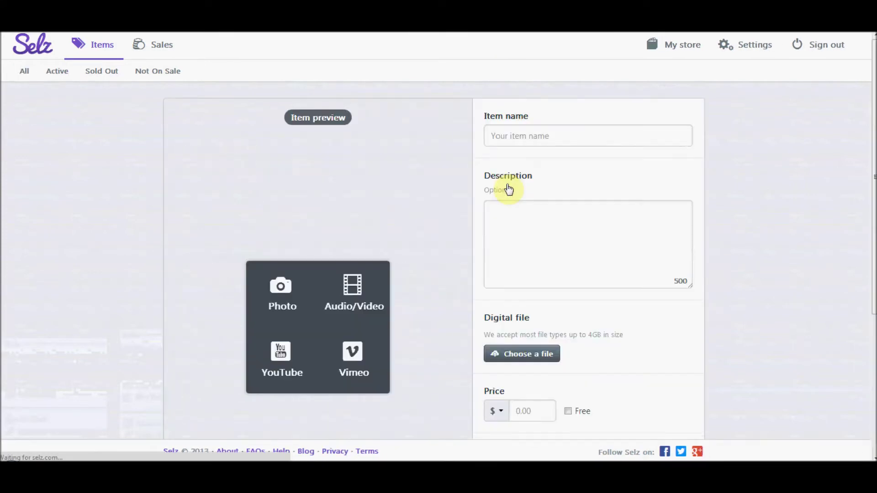
left_click(284, 291)
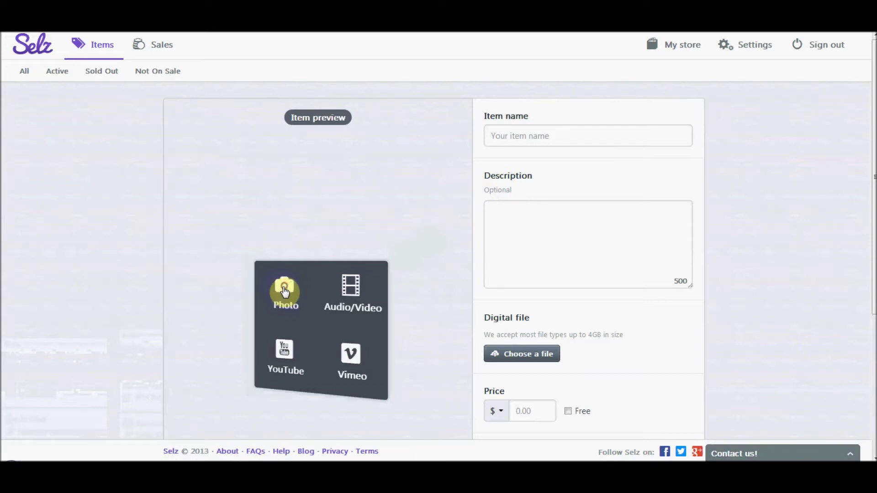
left_click(298, 377)
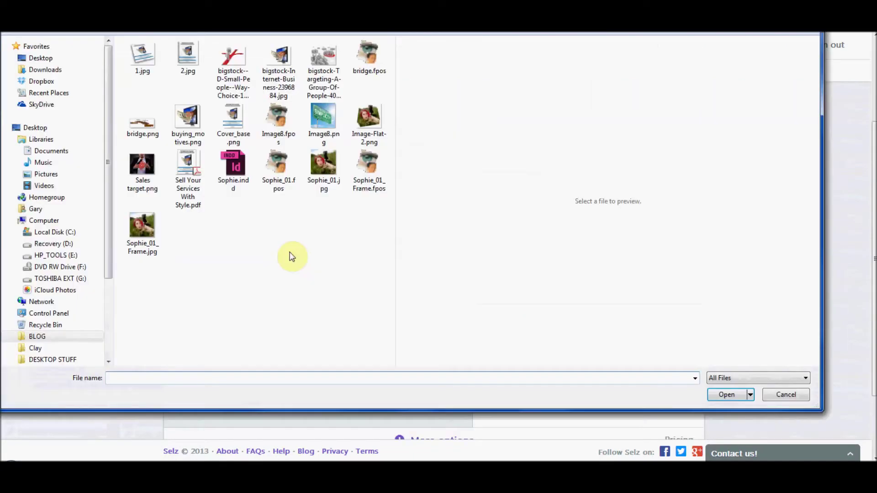
left_click(233, 129)
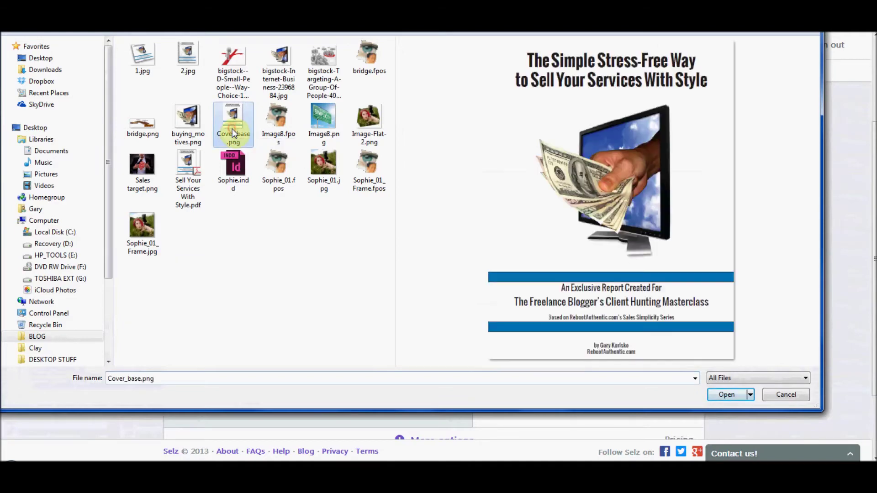
left_click(725, 395)
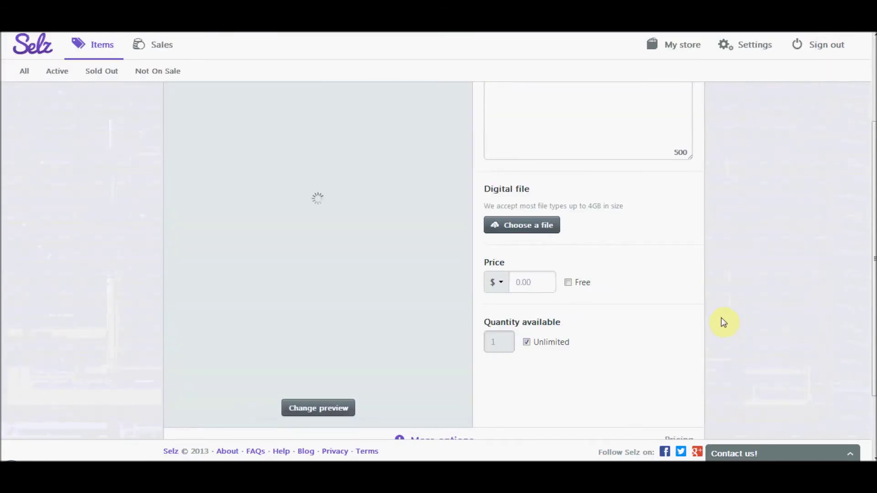
scroll(761, 264, "up", 2)
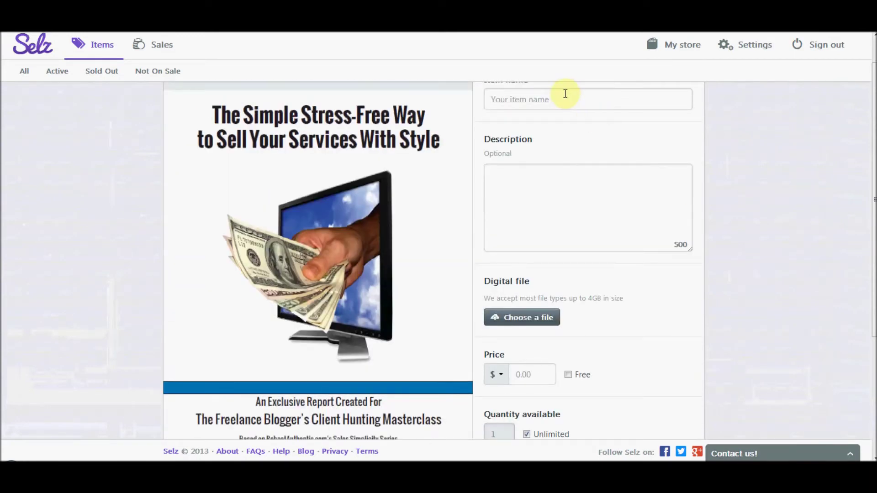
left_click(564, 93)
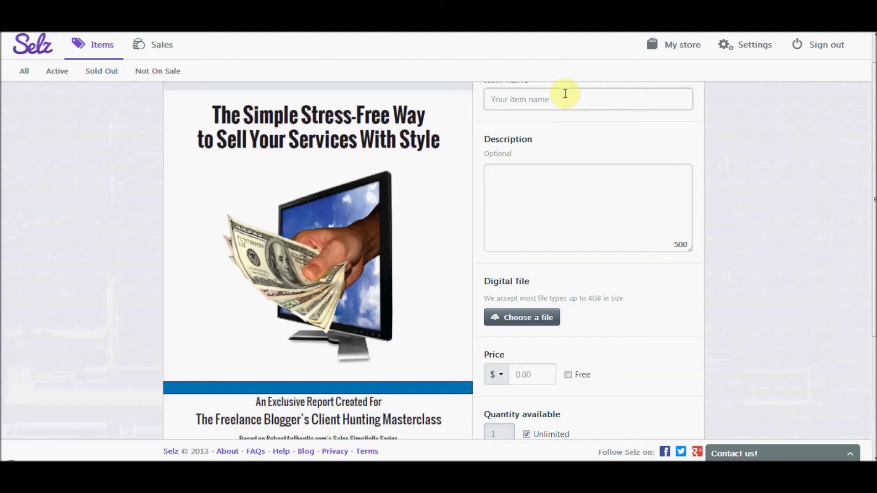
Step: Enter 'Example eBook' as the item name and 'Type your description here.' as its description
type("Example eBook")
key("Tab")
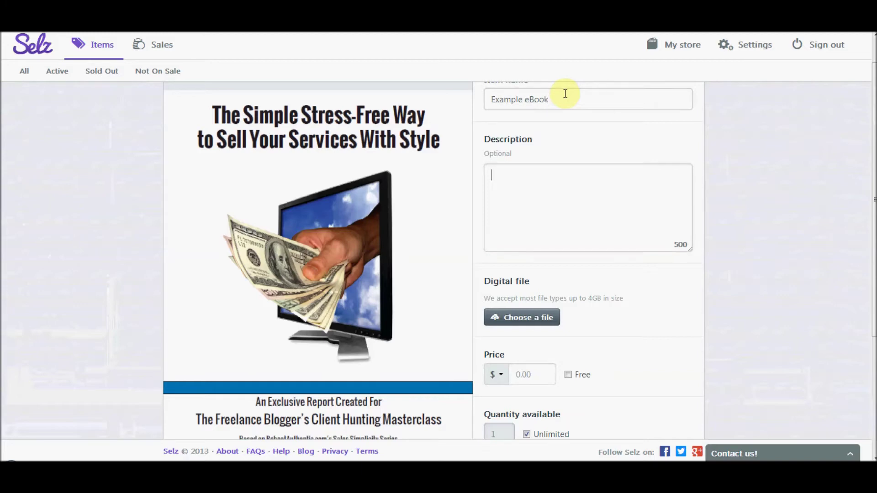
type("Typ")
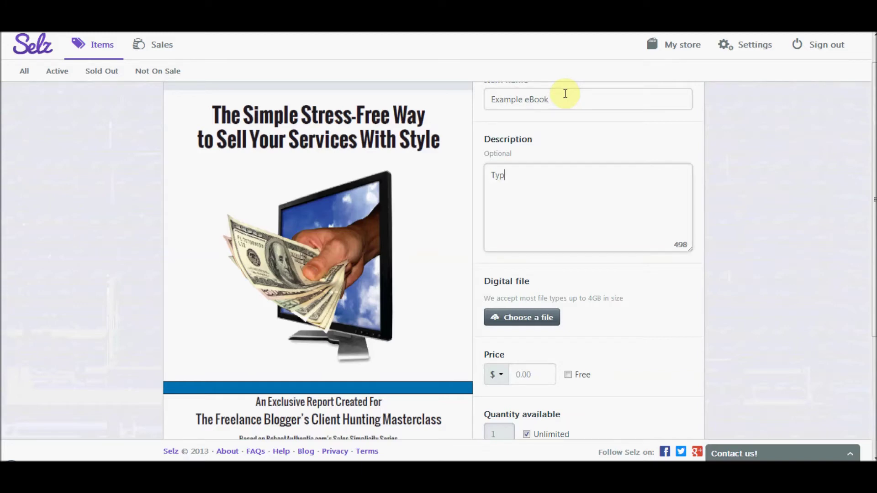
type("e your description here")
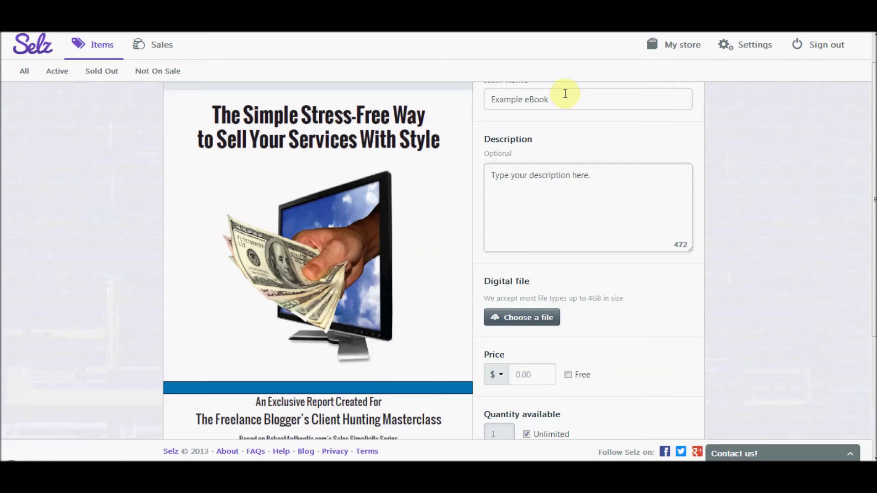
type(".")
scroll(623, 237, "down", 2)
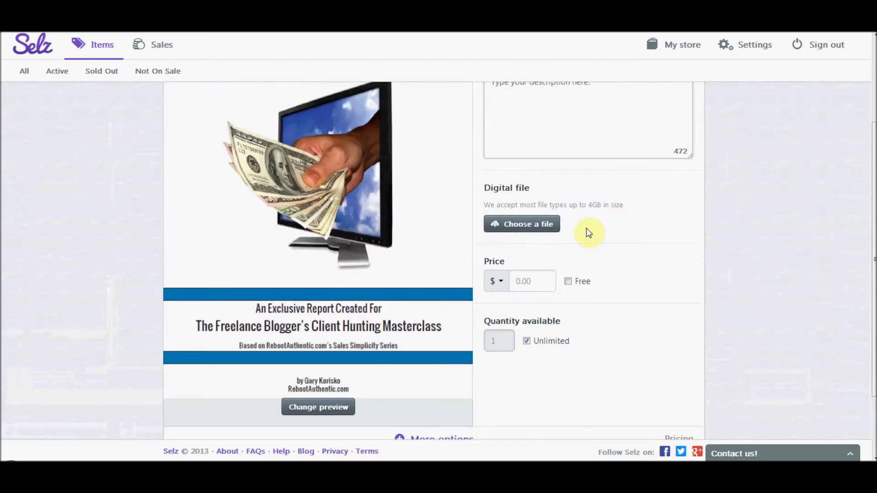
Step: Upload Sell Your Services With Style.pdf as the item's digital file
left_click(541, 225)
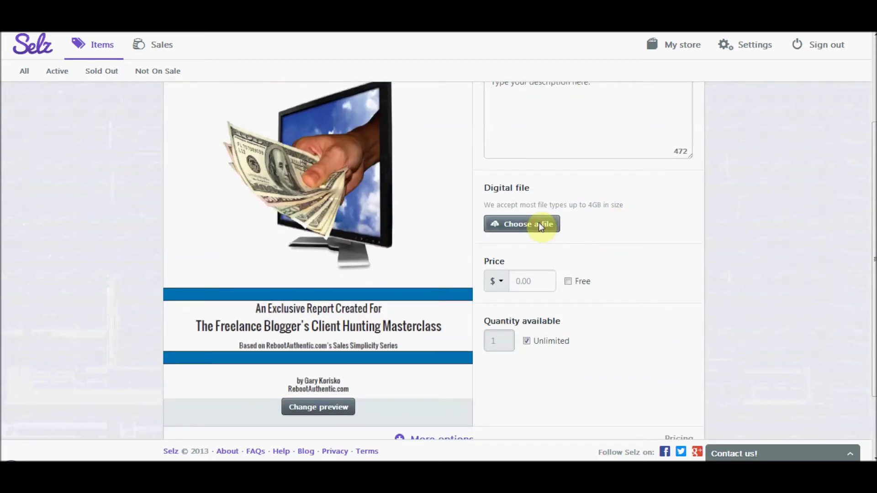
left_click(188, 176)
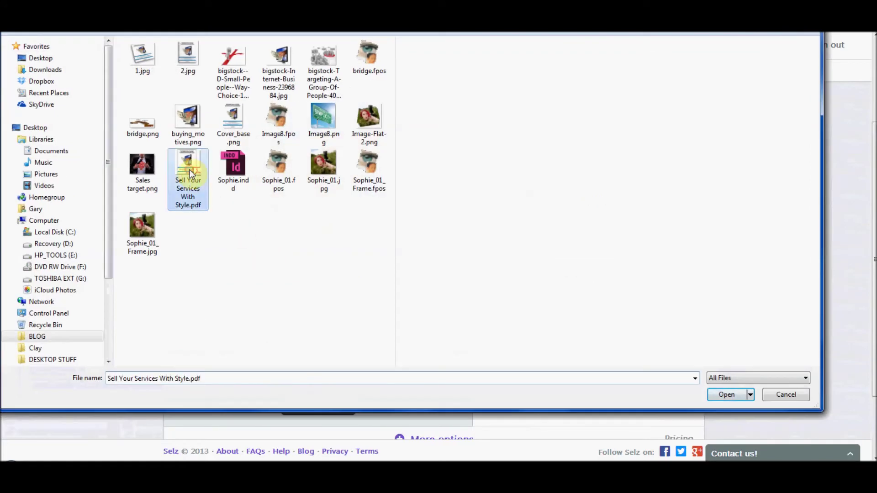
left_click(726, 395)
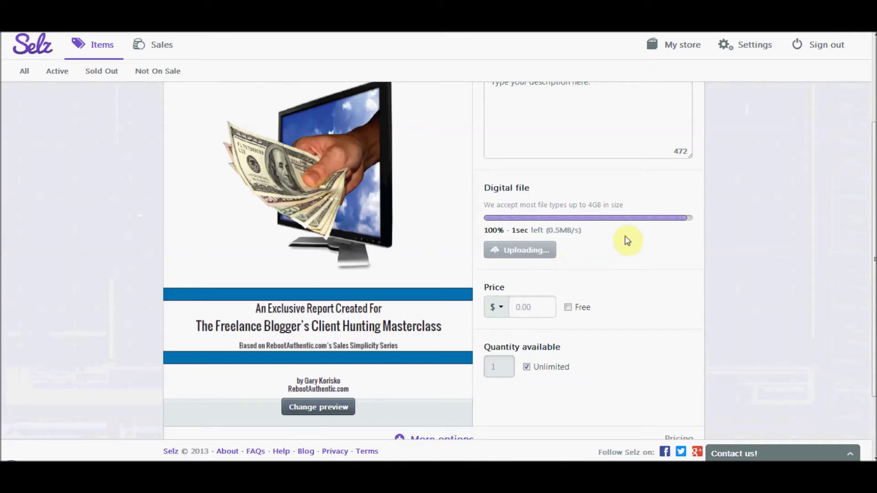
Step: Turn PDF Stamping on for the downloadable file
scroll(639, 246, "down", 1)
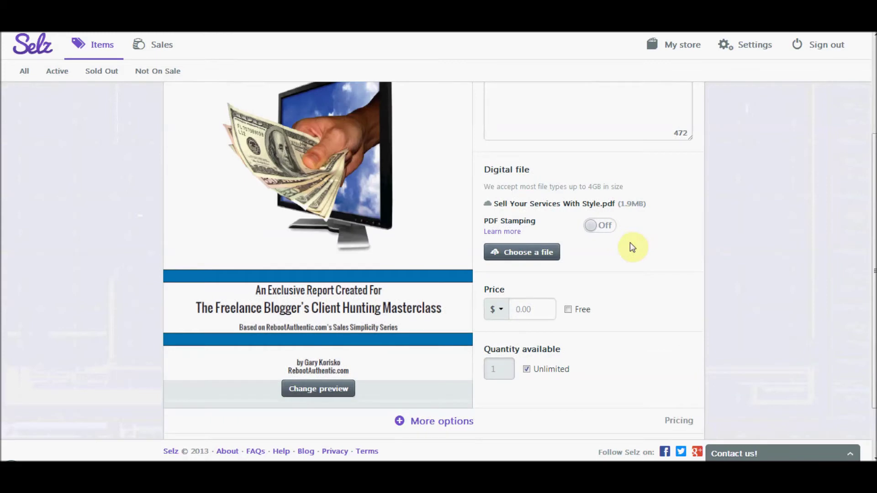
left_click(483, 224)
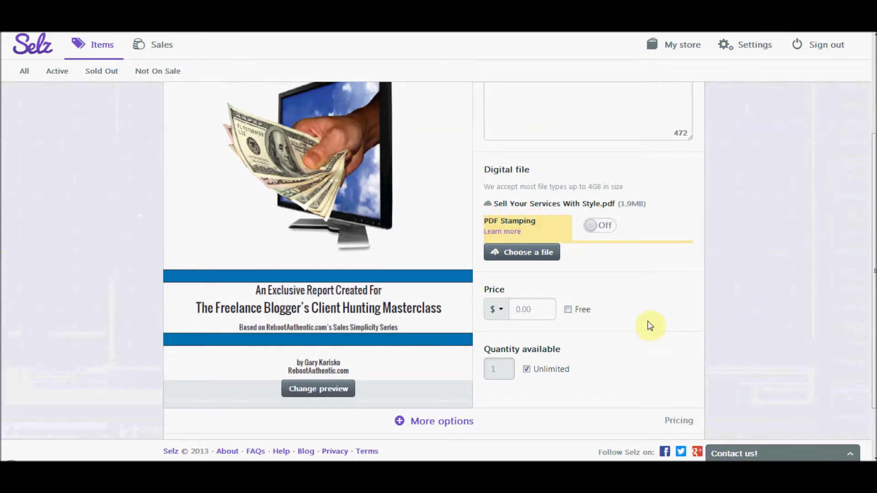
left_click(658, 230)
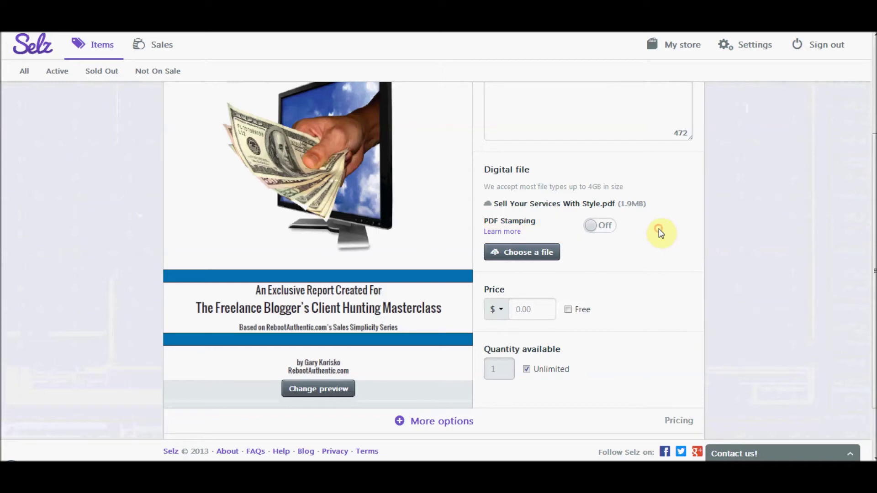
left_click(605, 227)
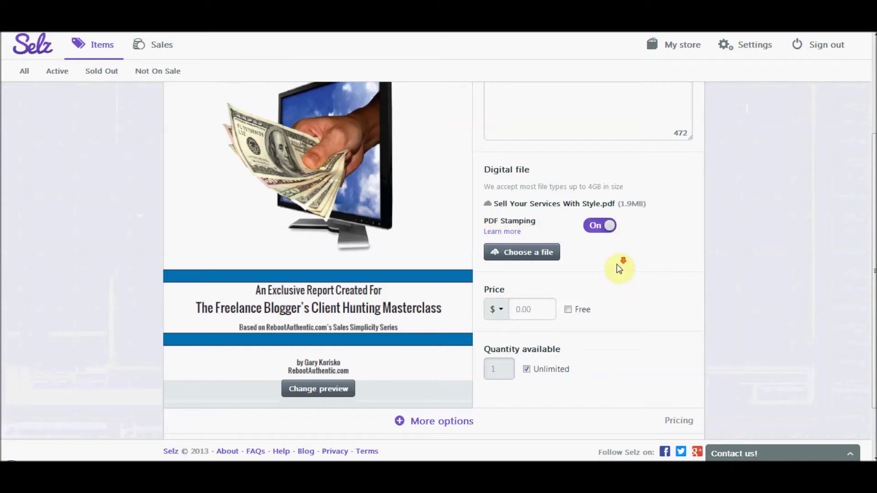
scroll(619, 267, "down", 1)
Step: Set the Example eBook price to $1 and save the item
left_click(525, 252)
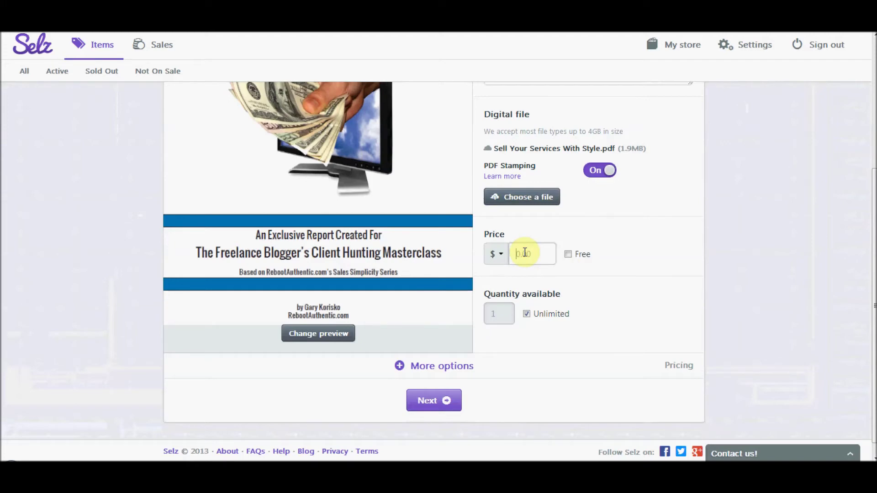
type("1")
left_click(429, 367)
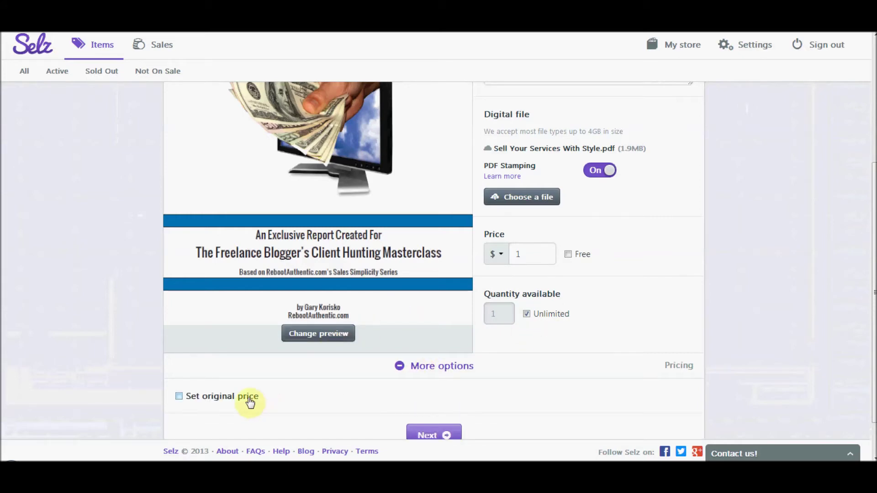
scroll(481, 405, "down", 1)
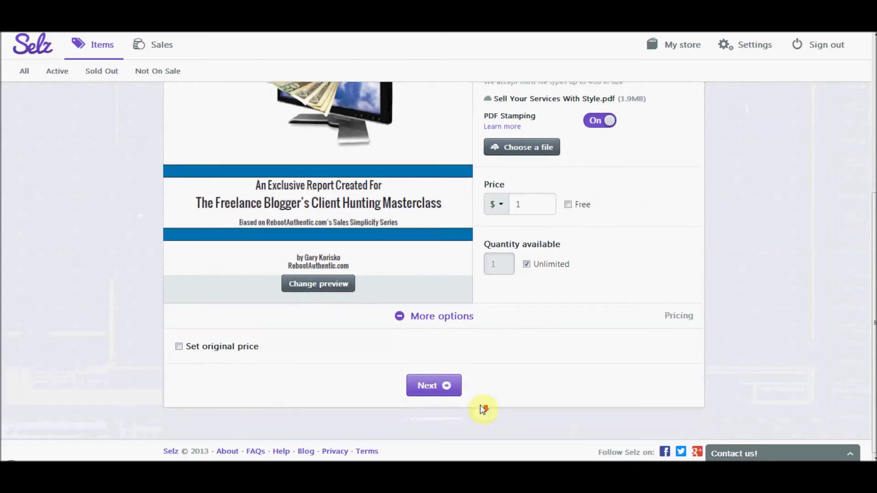
left_click(429, 392)
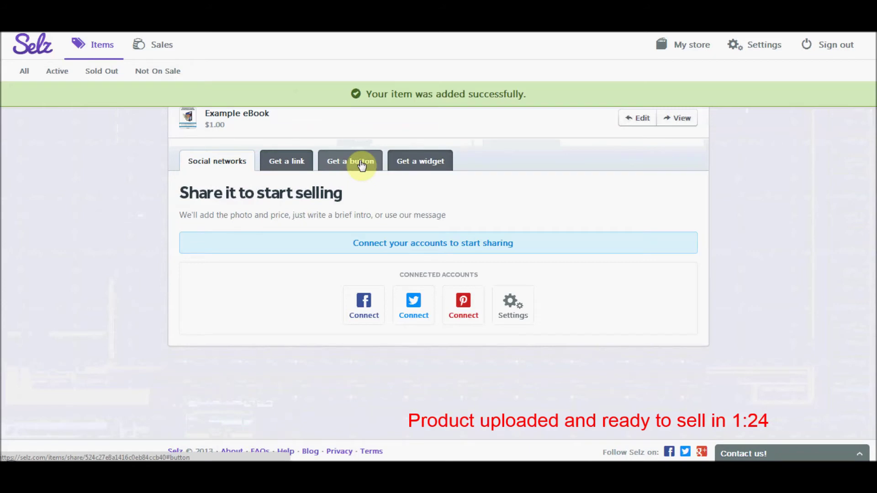
Step: Copy the Price-on-right Buy now button embed code and title a WordPress page 'Test page'
left_click(361, 164)
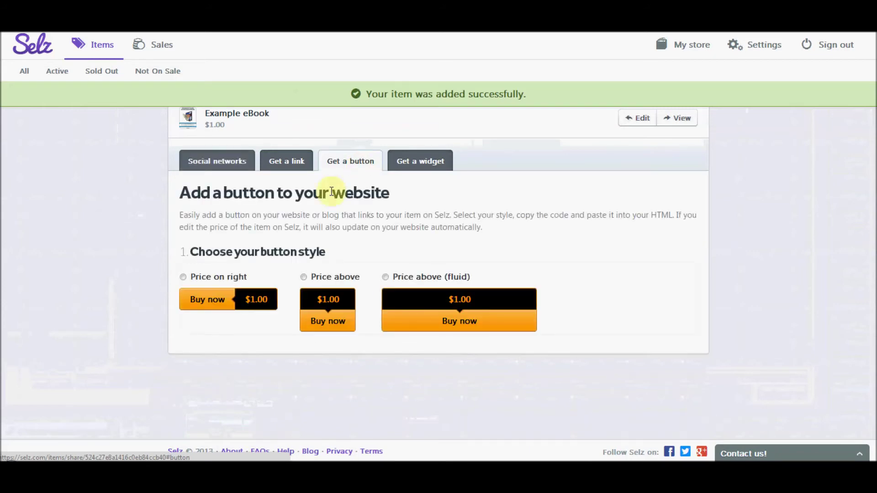
left_click(182, 278)
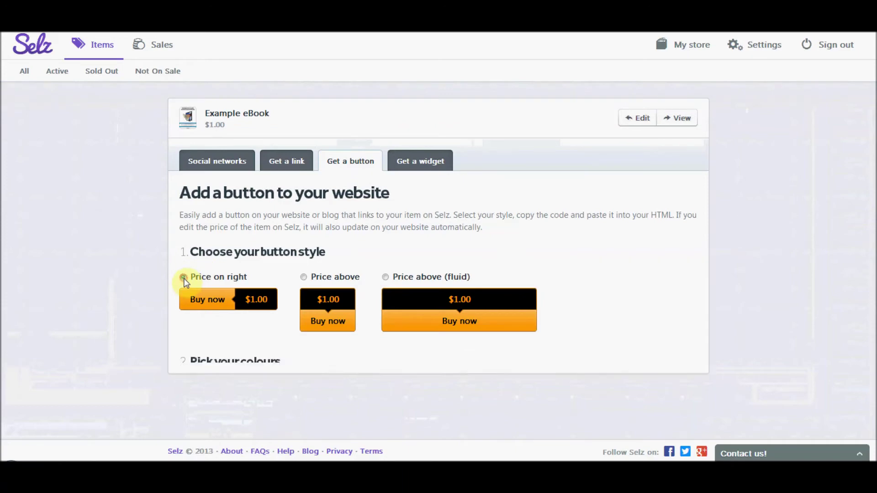
scroll(258, 240, "down", 6)
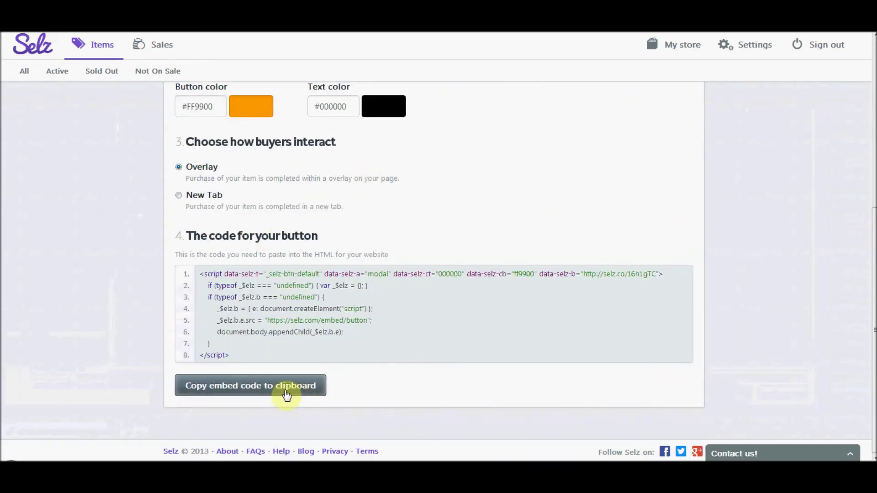
left_click(287, 395)
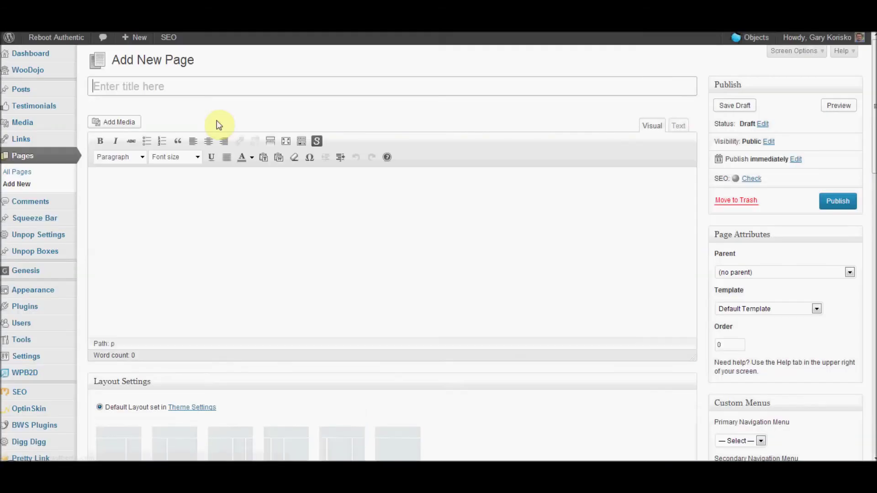
type("Test ")
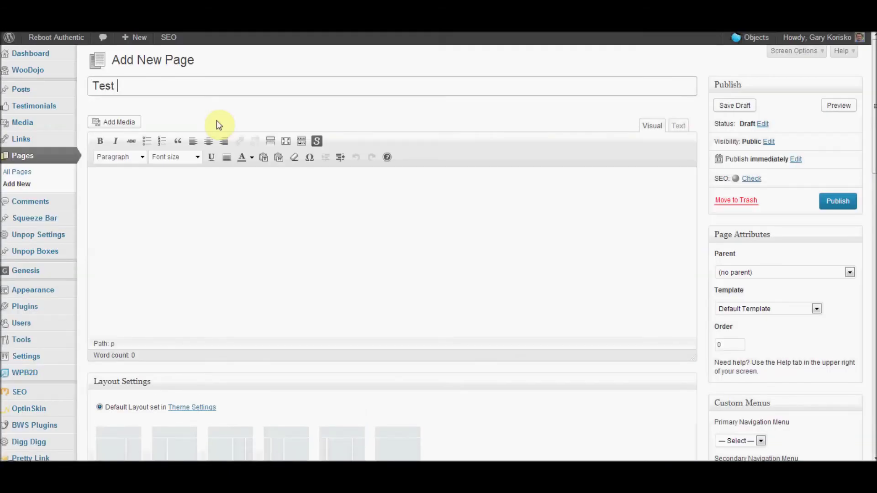
type("page")
Step: Write 'Download this super cool eBook now!' in the page body
left_click(213, 185)
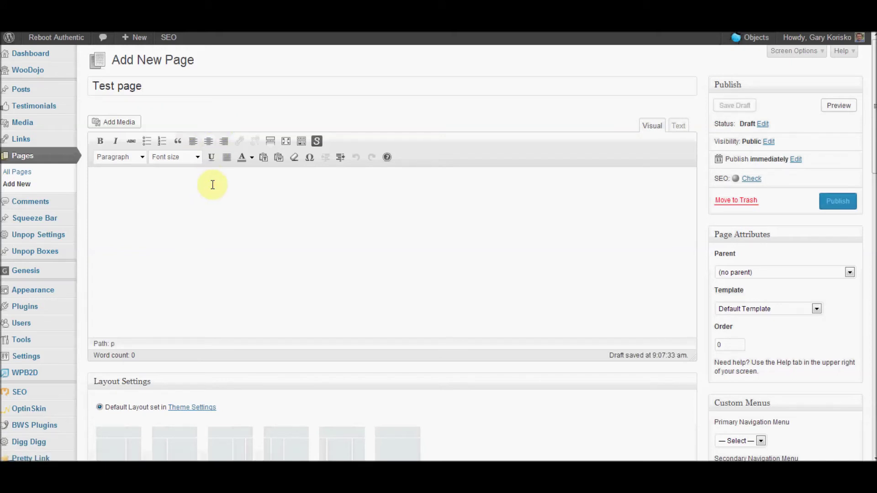
type("Downloa")
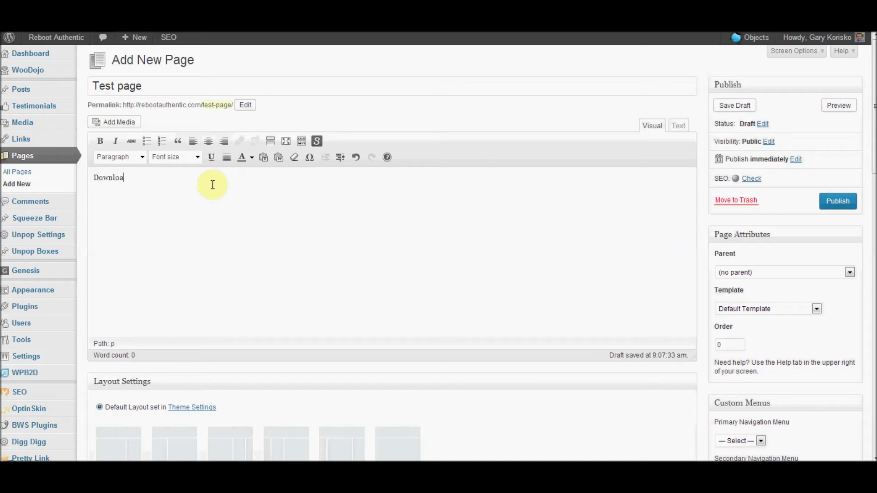
type("d this super cooleebook now!")
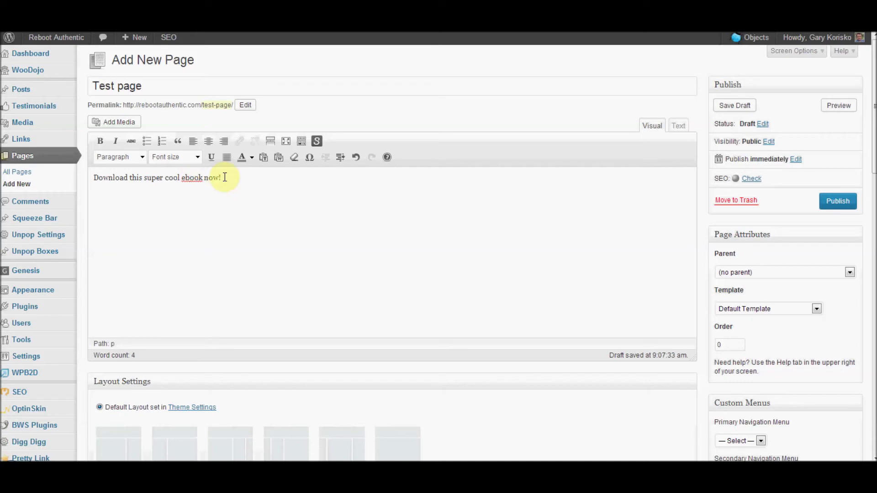
key("BackSpace")
type("B")
Step: Paste the Selz button embed code as plain text in the HTML view, then return to Visual
left_click(678, 126)
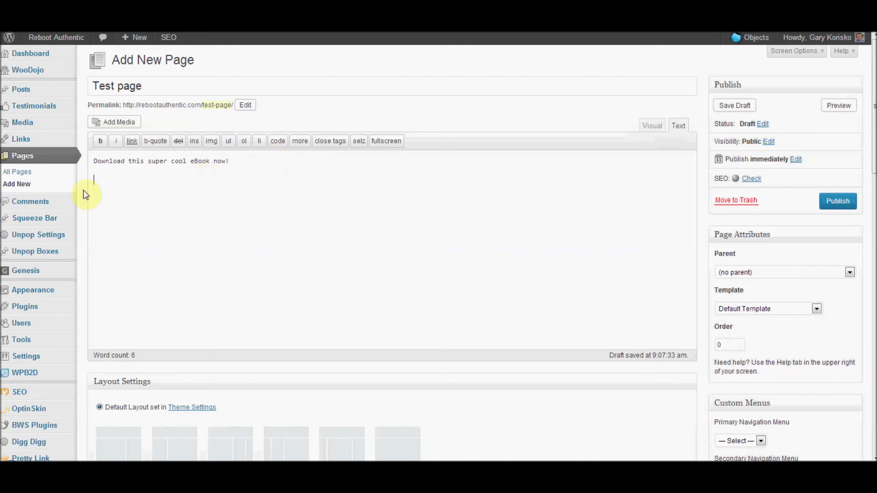
right_click(97, 183)
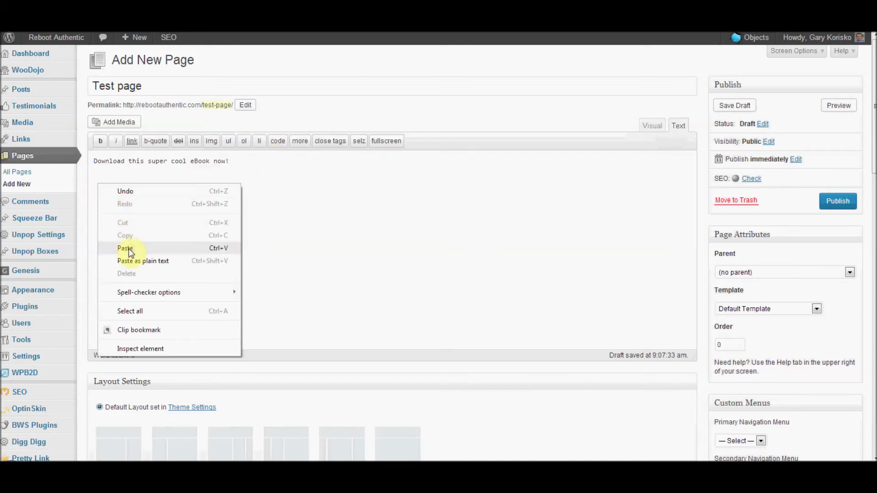
left_click(132, 261)
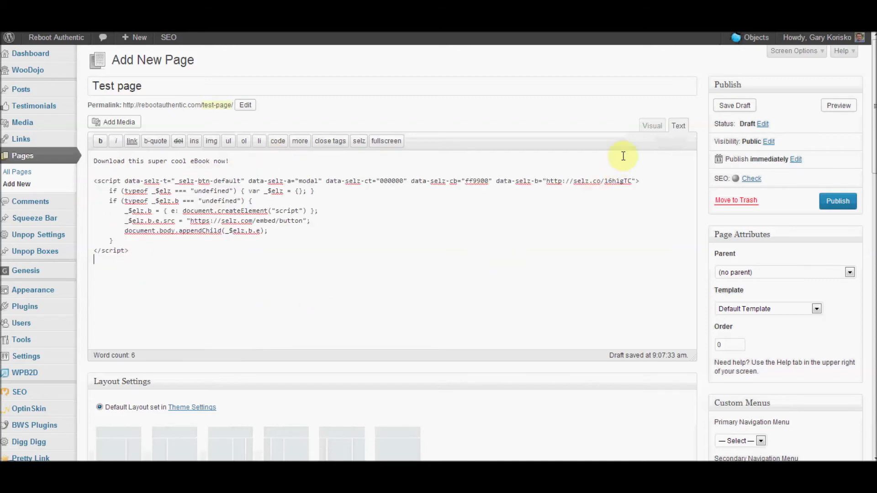
left_click(649, 127)
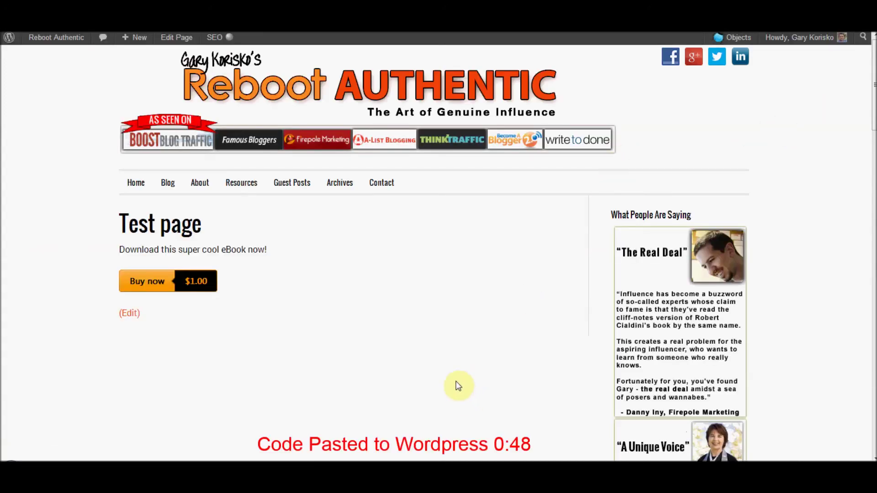
Step: Start buying the eBook via the page's Buy now $1.00 button and the Buy it now popup
left_click(196, 291)
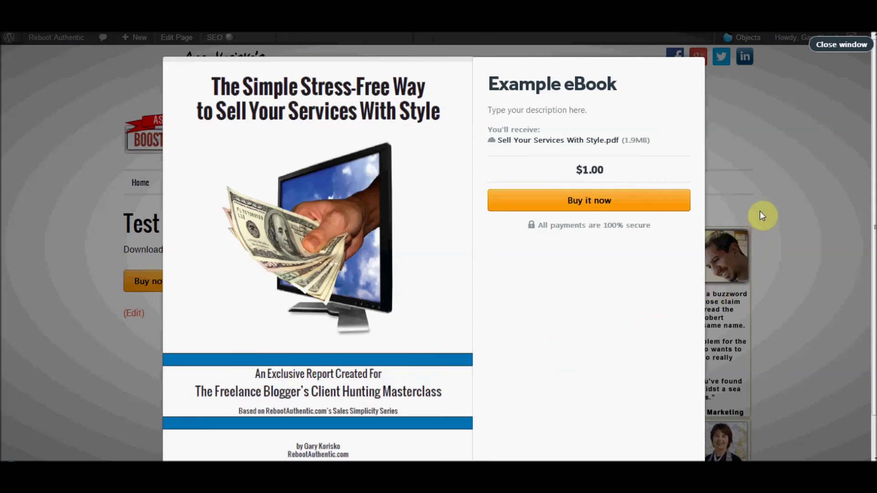
left_click(622, 210)
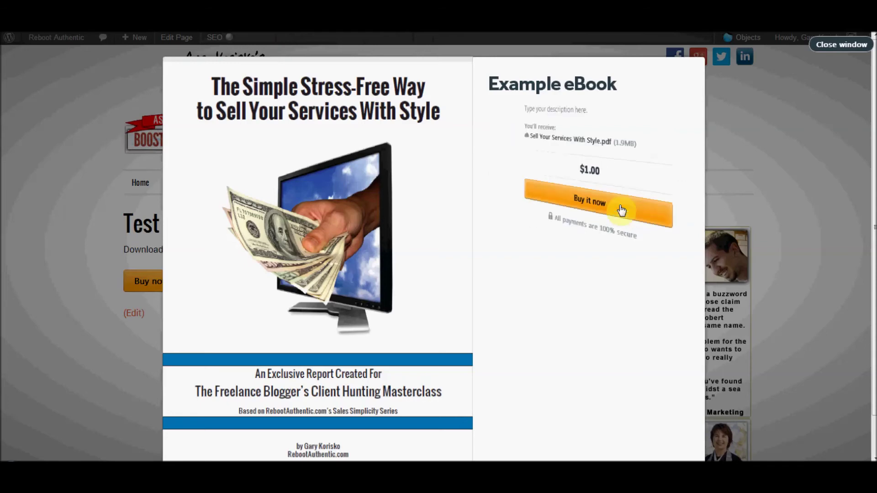
left_click(574, 144)
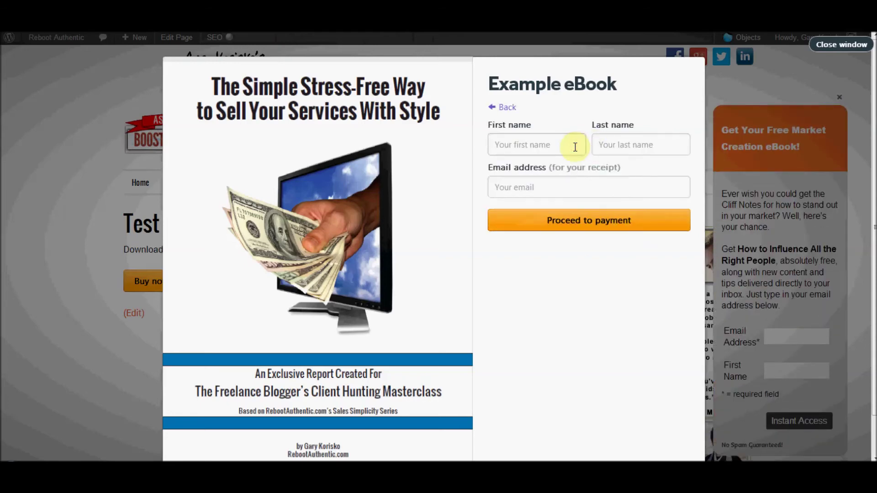
Step: Enter the buyer's first and last name, then pay $1.00 by card
type("Gary")
key("Tab")
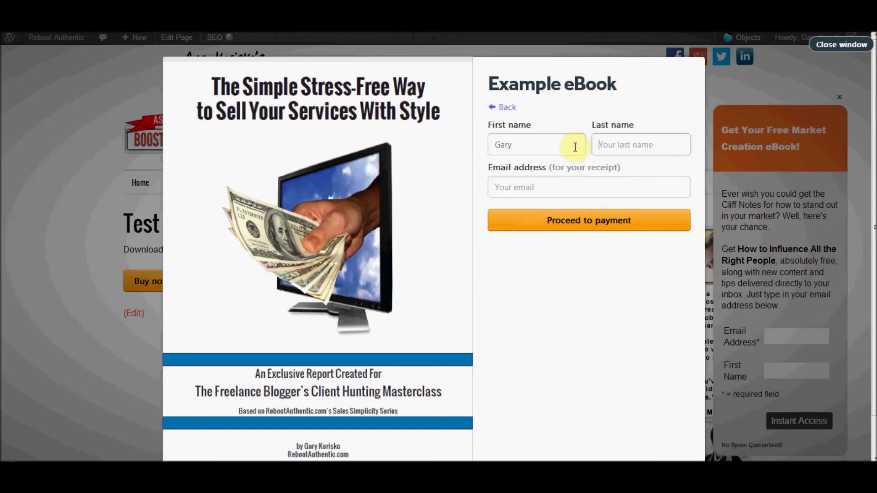
type("korisko")
key("Tab")
left_click(641, 215)
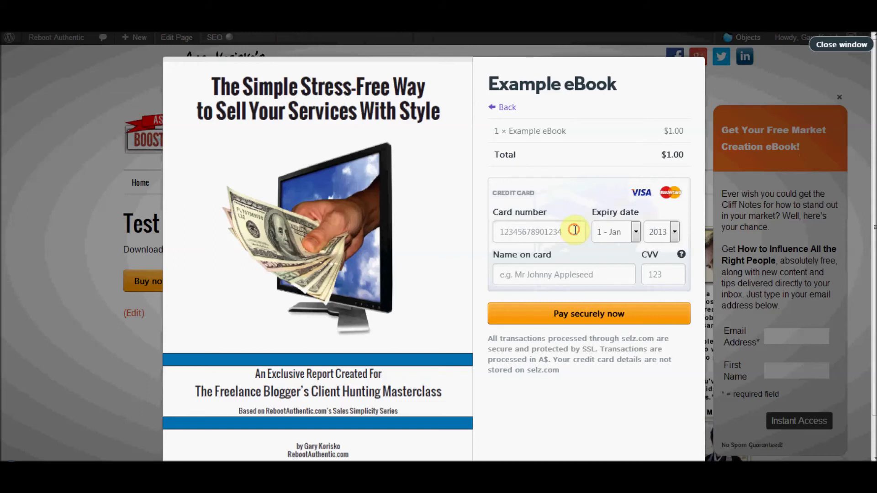
left_click(565, 317)
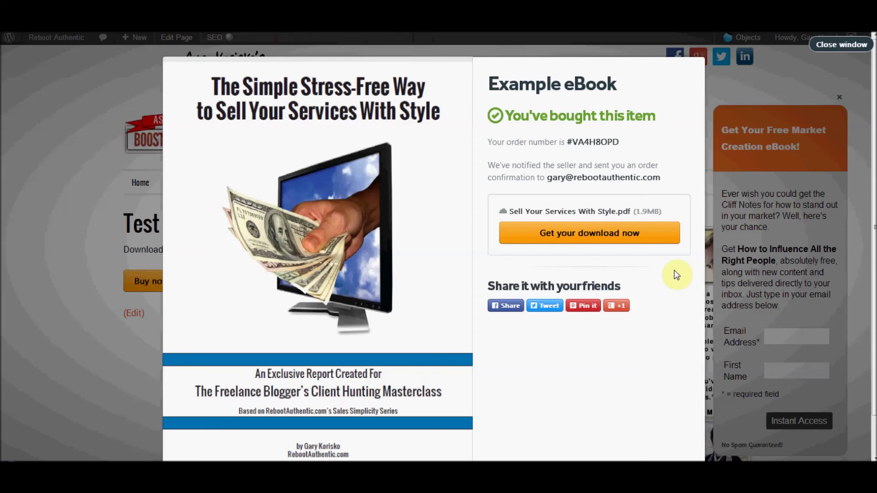
Step: Download 'Sell Your Services With Style.pdf' from the Selz purchase page and keep it past Chrome's warning
left_click(669, 243)
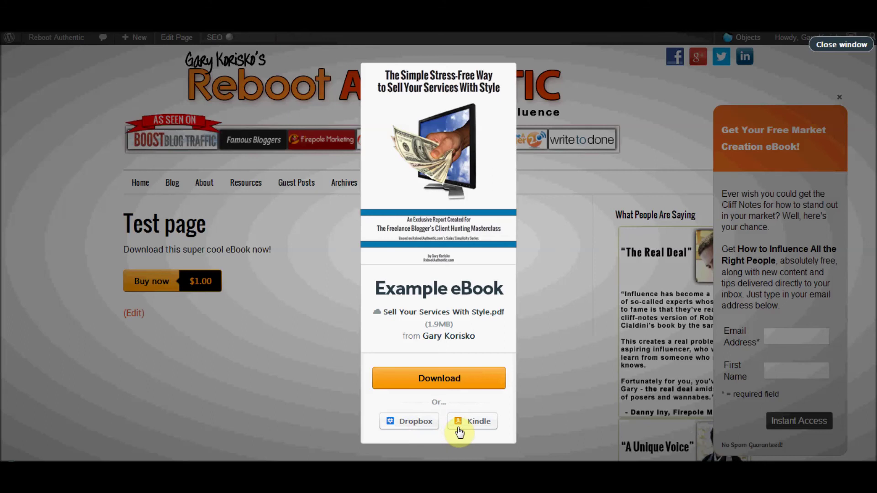
left_click(457, 383)
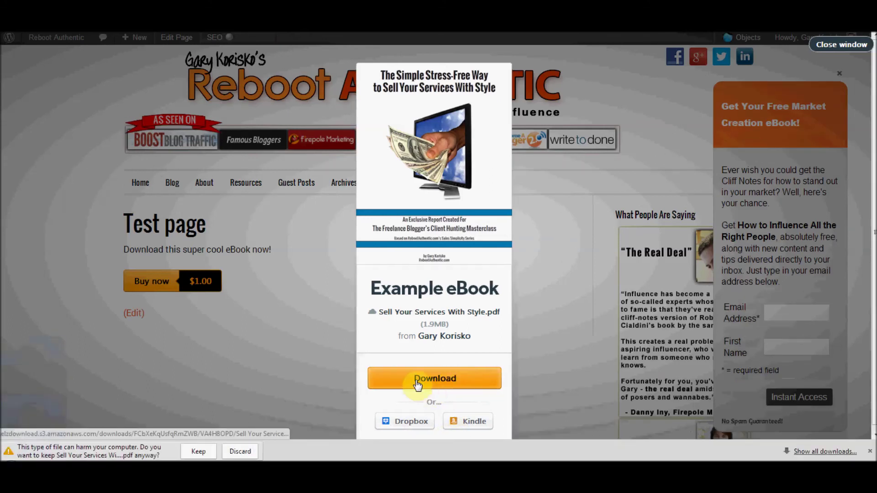
left_click(184, 451)
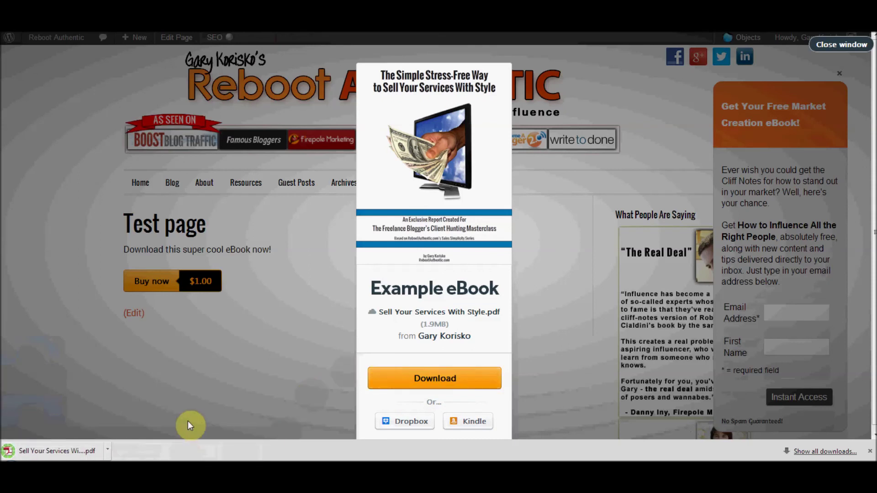
Step: Open the downloaded eBook in Adobe Reader at 125% and inspect the 'Sold to' stamp line
left_click(80, 451)
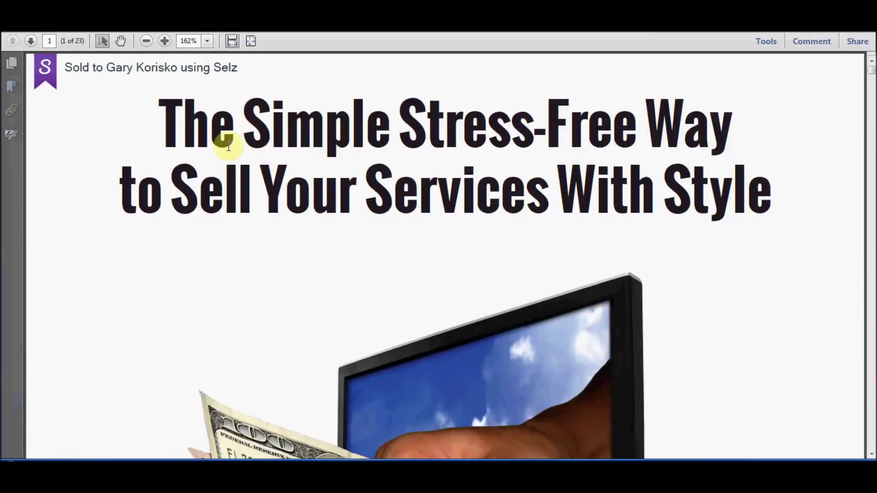
left_click(146, 41)
left_click(147, 41)
left_click_drag(288, 61, 138, 63)
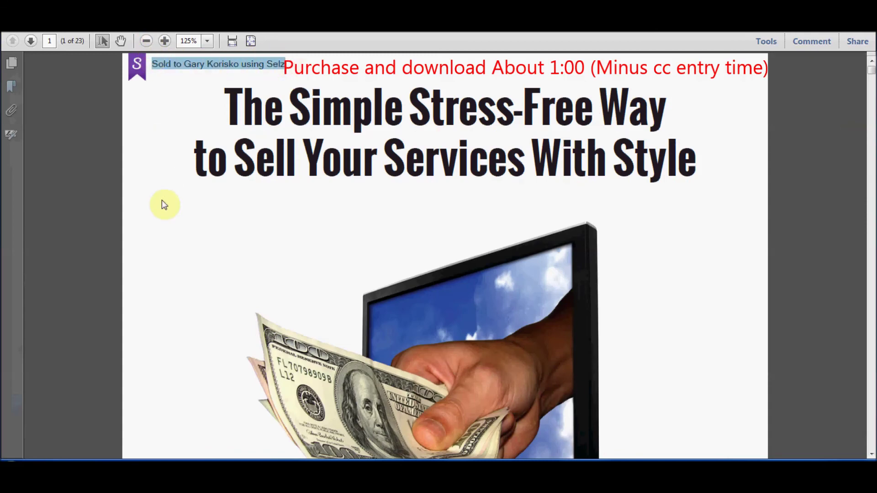
left_click(177, 108)
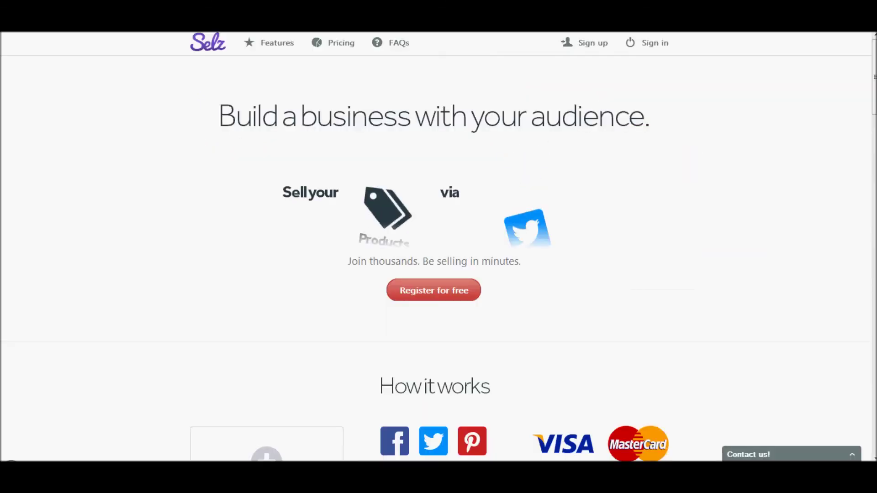